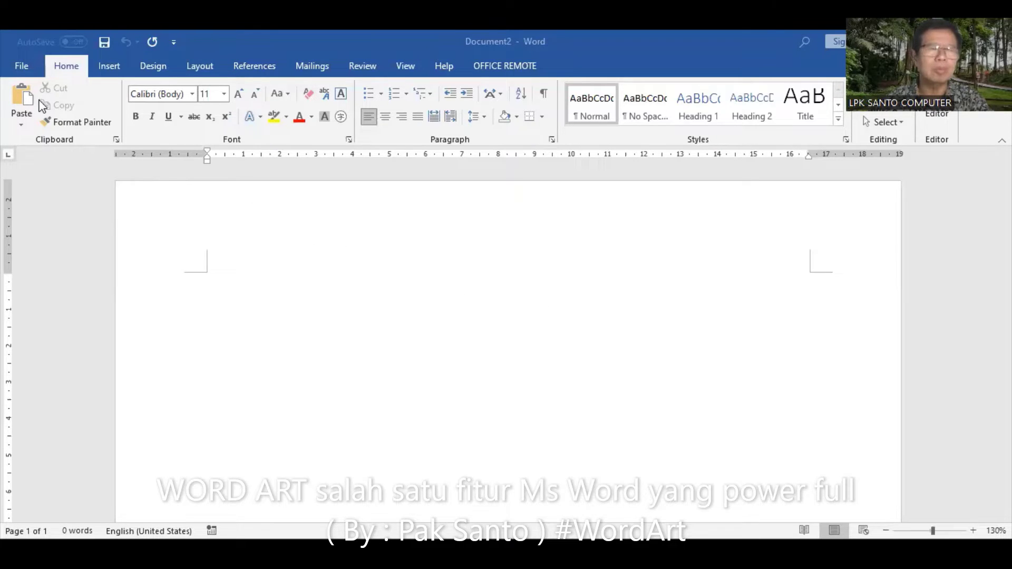
- Insert a WordArt in the blue reflection style from the Insert WordArt gallery
left_click(112, 67)
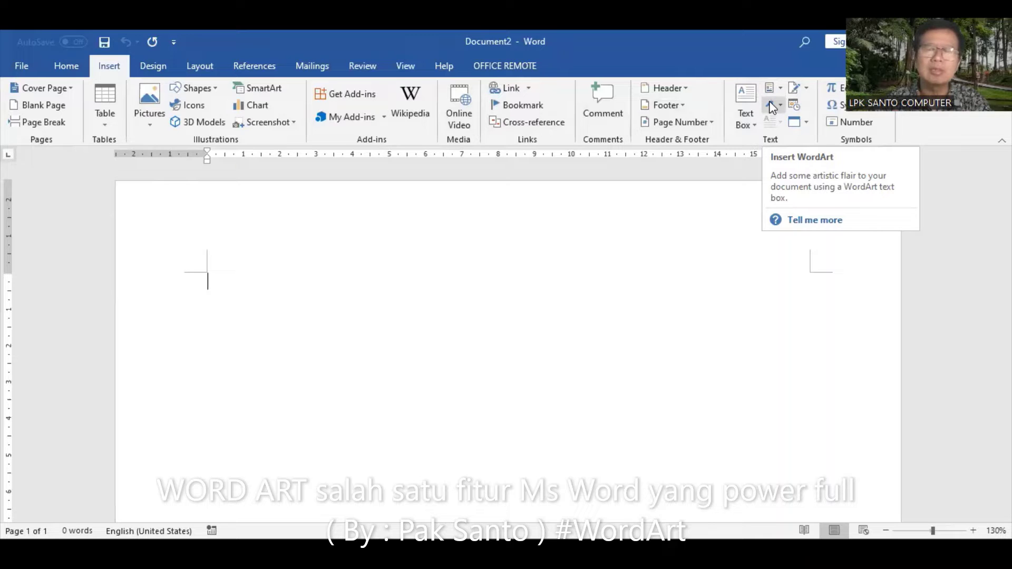
left_click(772, 106)
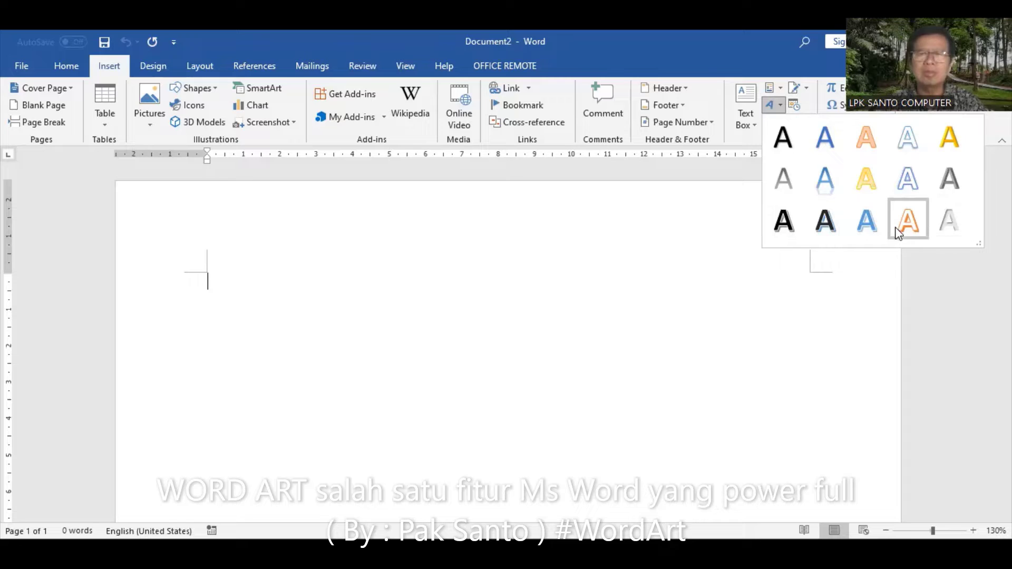
left_click(825, 179)
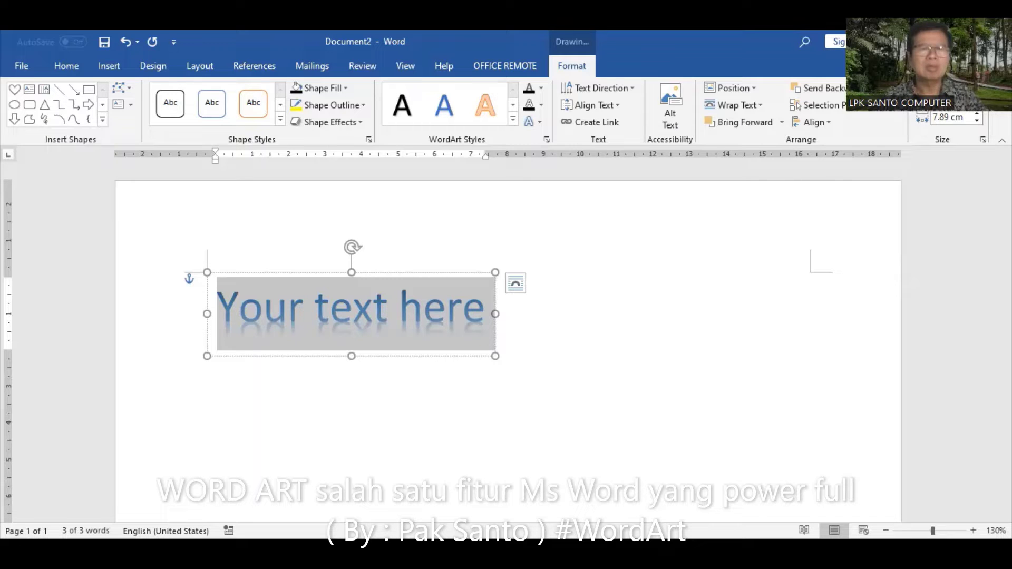
- Replace the placeholder with 'MAGELANG KOTA JASA', then reselect the WordArt
type("MAGELANG KOTA JASA")
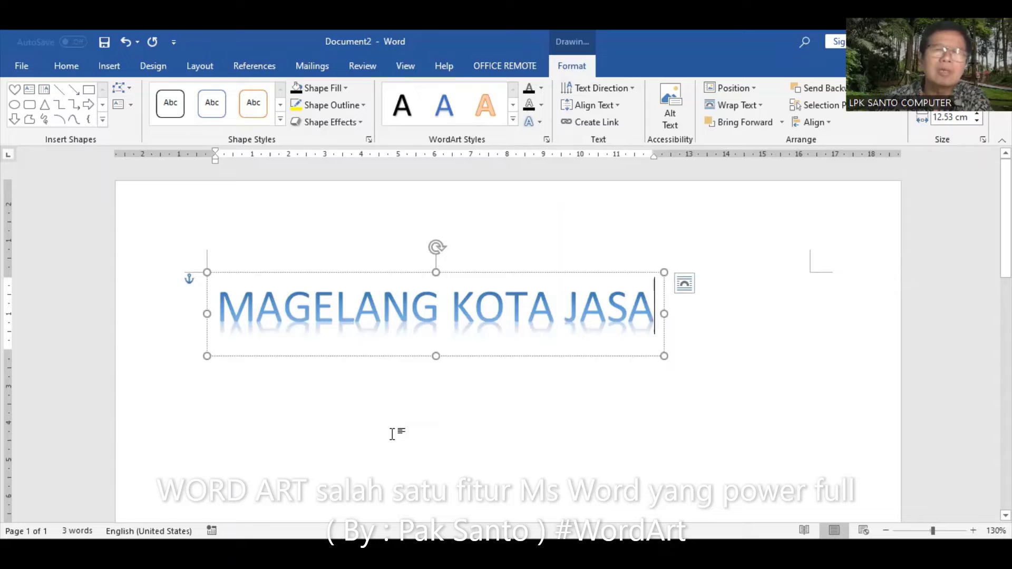
left_click(392, 434)
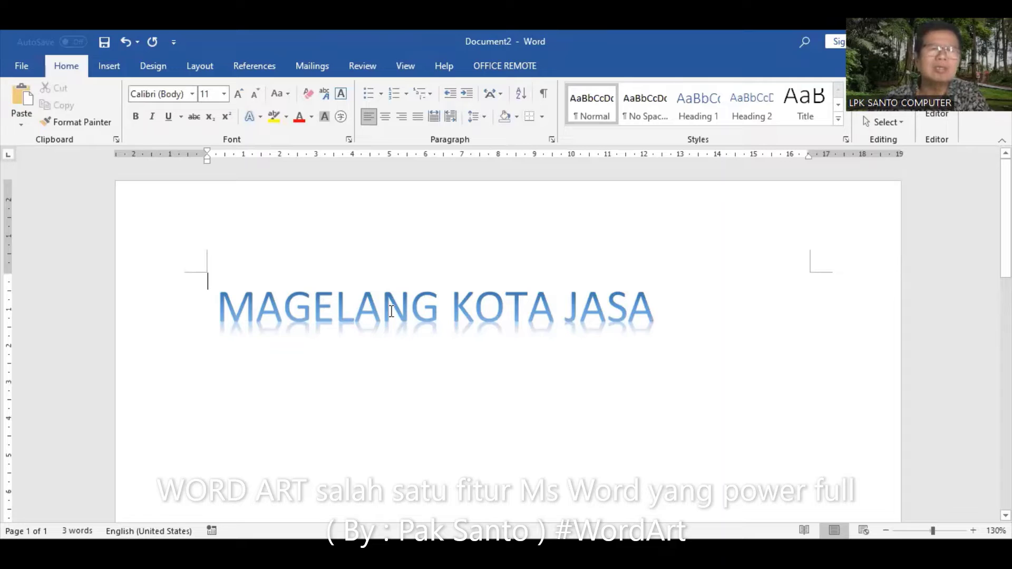
left_click(529, 305)
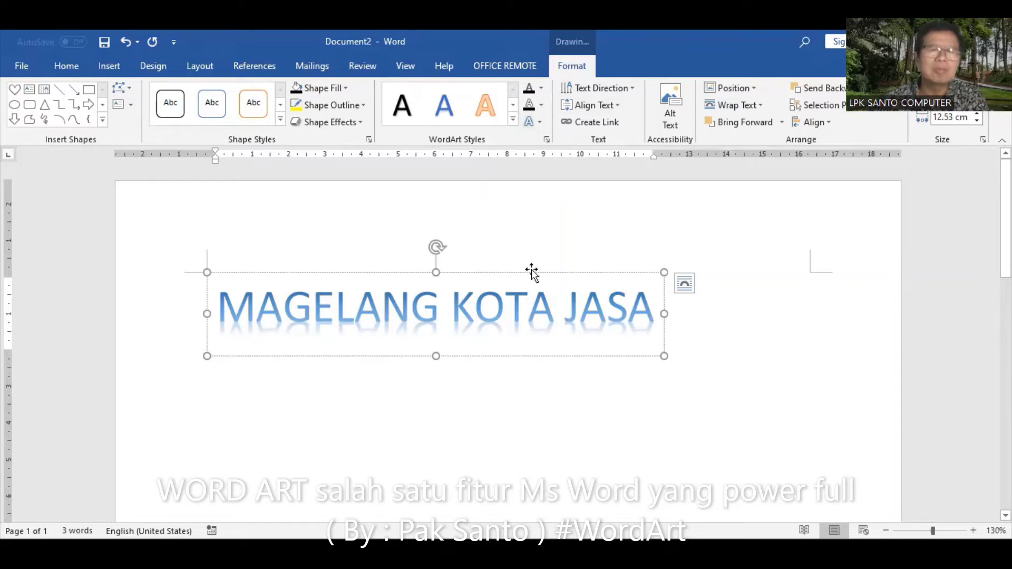
- Apply the Follow Path upward arch transform to the MAGELANG KOTA JASA WordArt
left_click(537, 121)
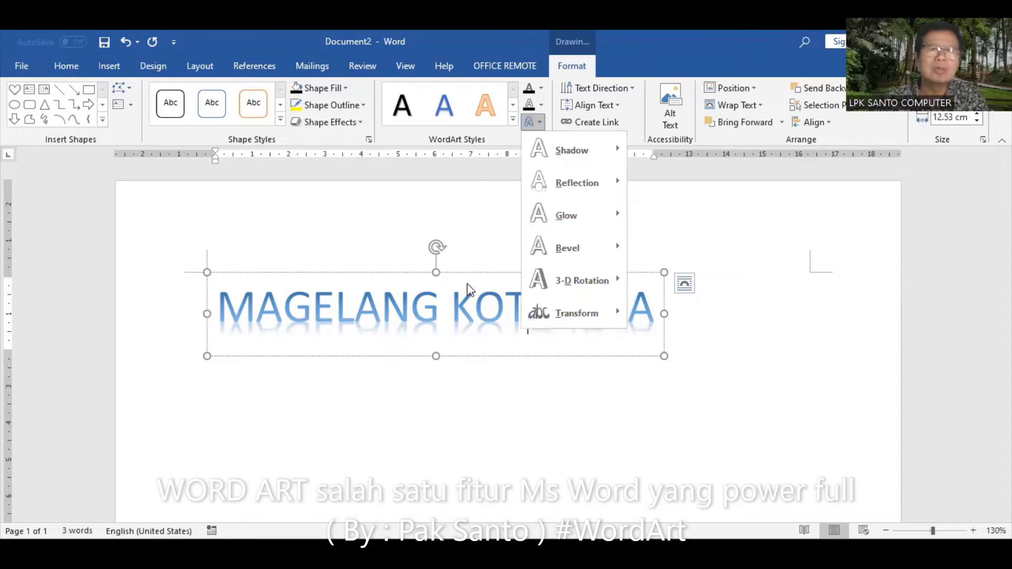
left_click(537, 121)
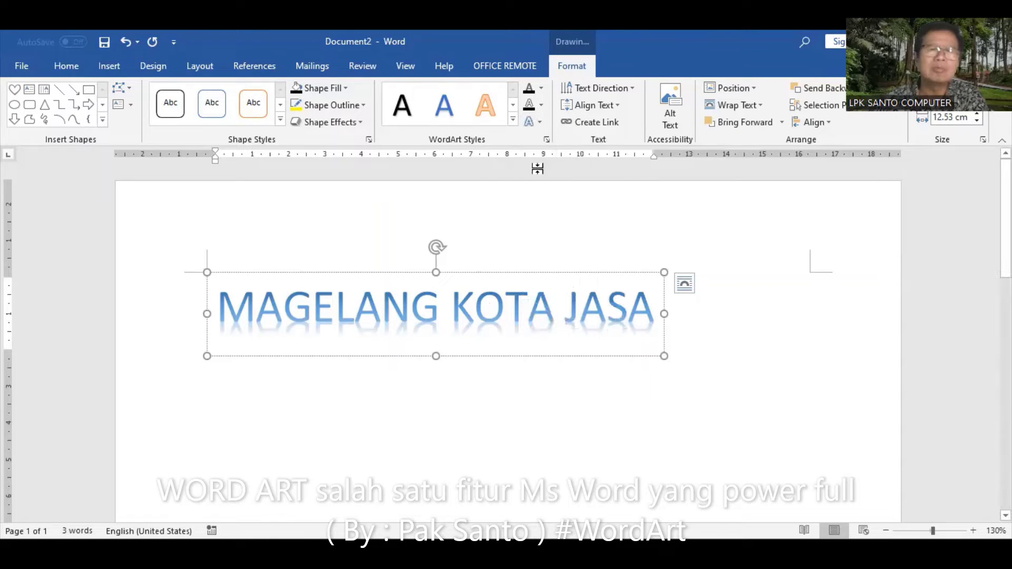
left_click(541, 126)
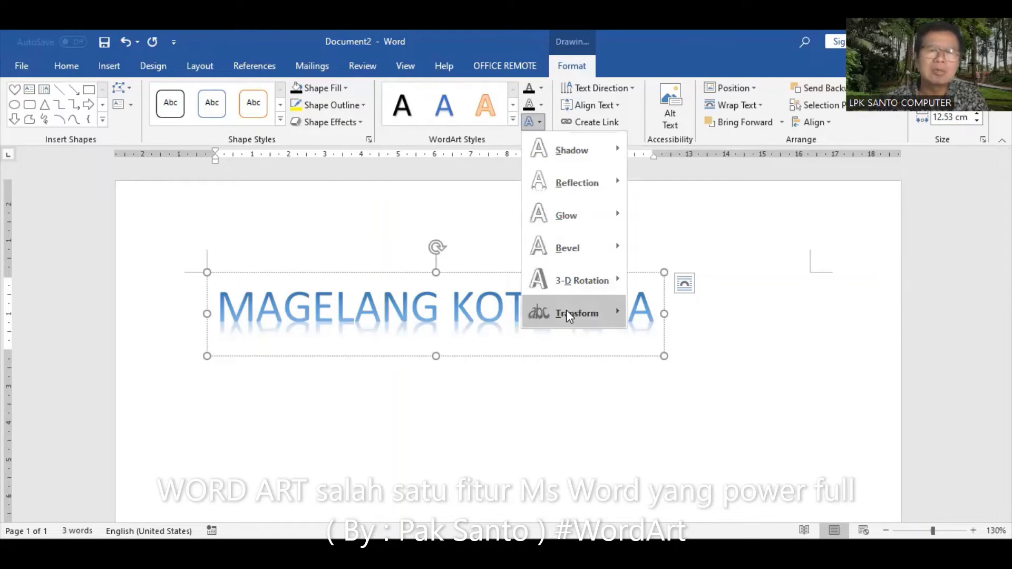
mouse_move(576, 313)
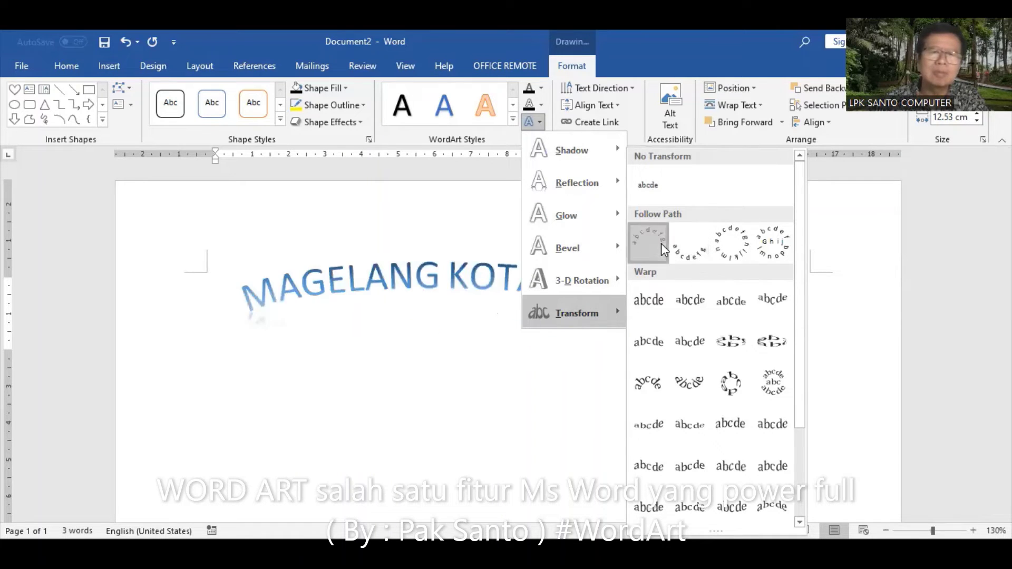
left_click(474, 290)
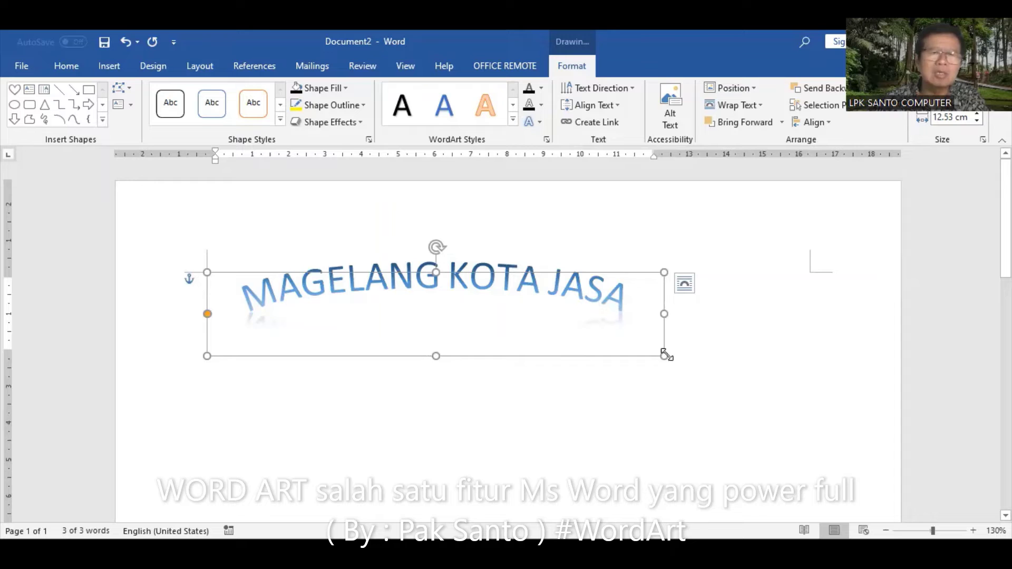
- Resize the WordArt box to about 9.81 cm wide and taller for a steeper arch
left_click_drag(665, 356, 514, 373)
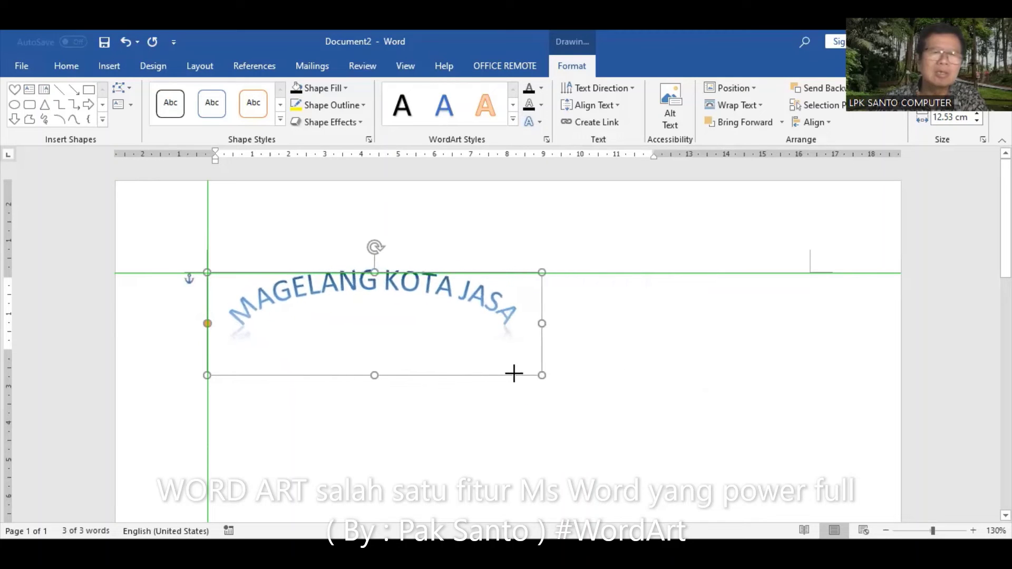
left_click_drag(513, 373, 395, 372)
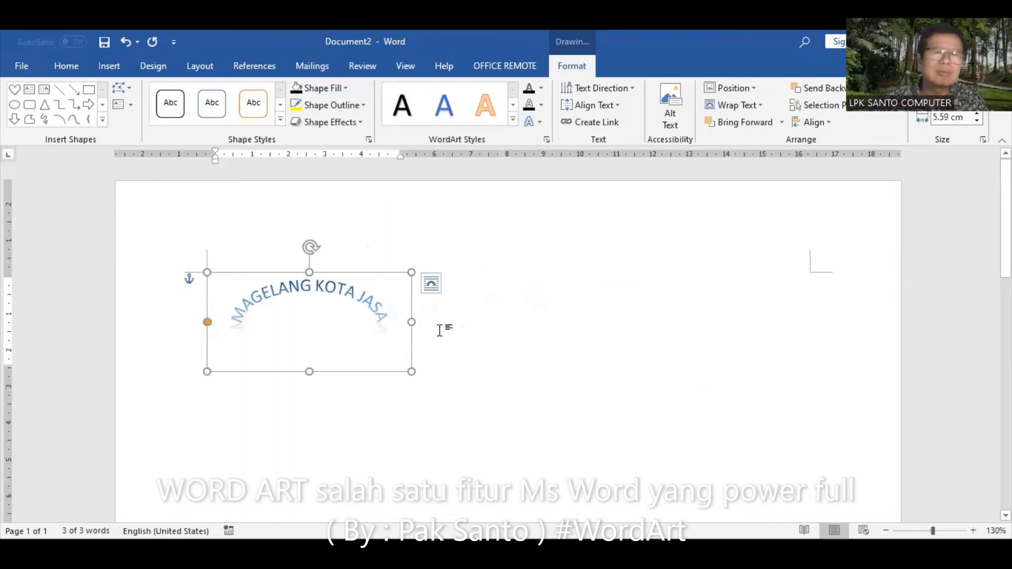
mouse_move(411, 273)
left_mouse_down()
mouse_move(485, 258)
mouse_move(544, 216)
left_mouse_up()
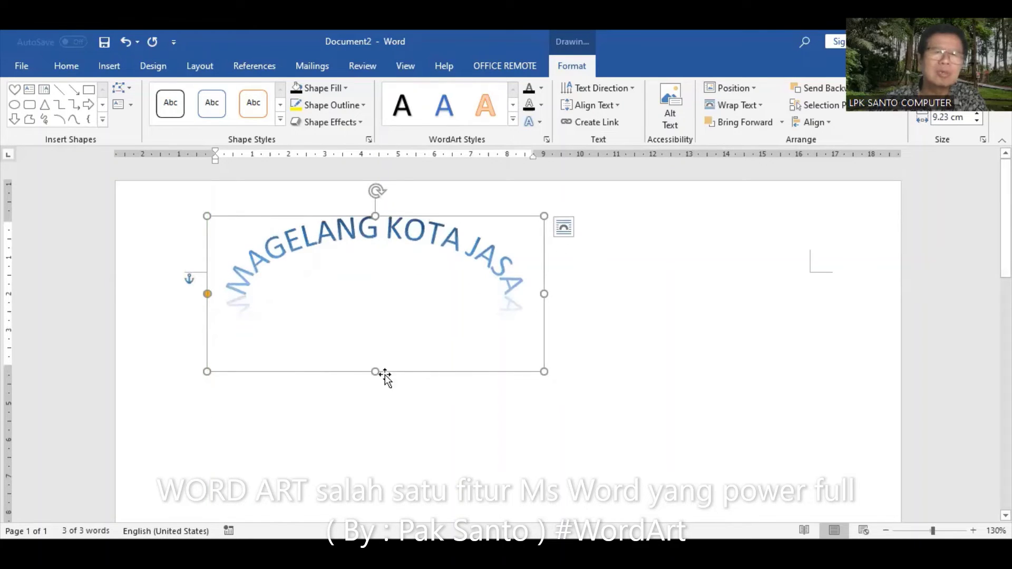
left_click_drag(376, 372, 375, 427)
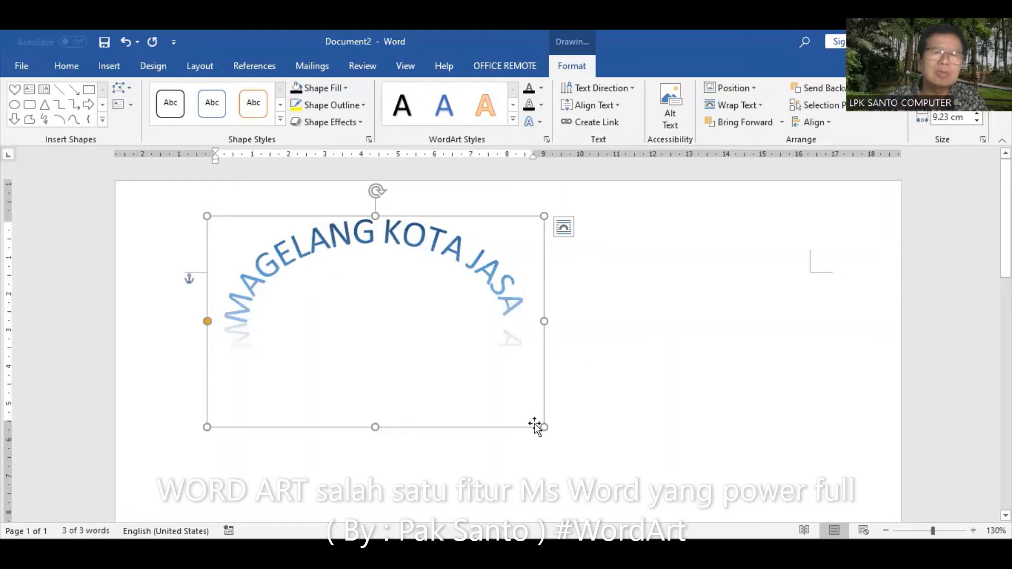
left_click_drag(544, 427, 565, 463)
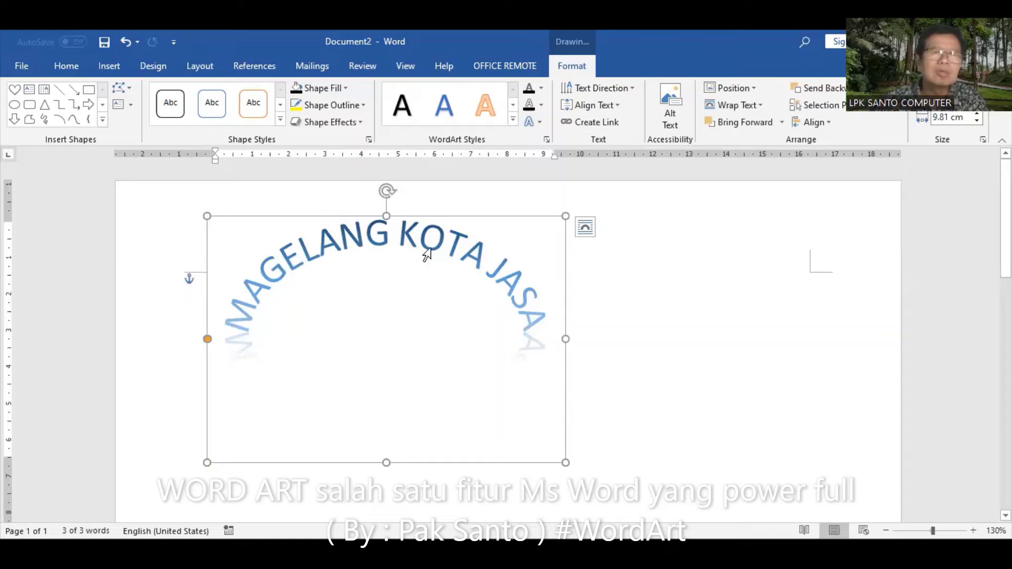
left_click(541, 88)
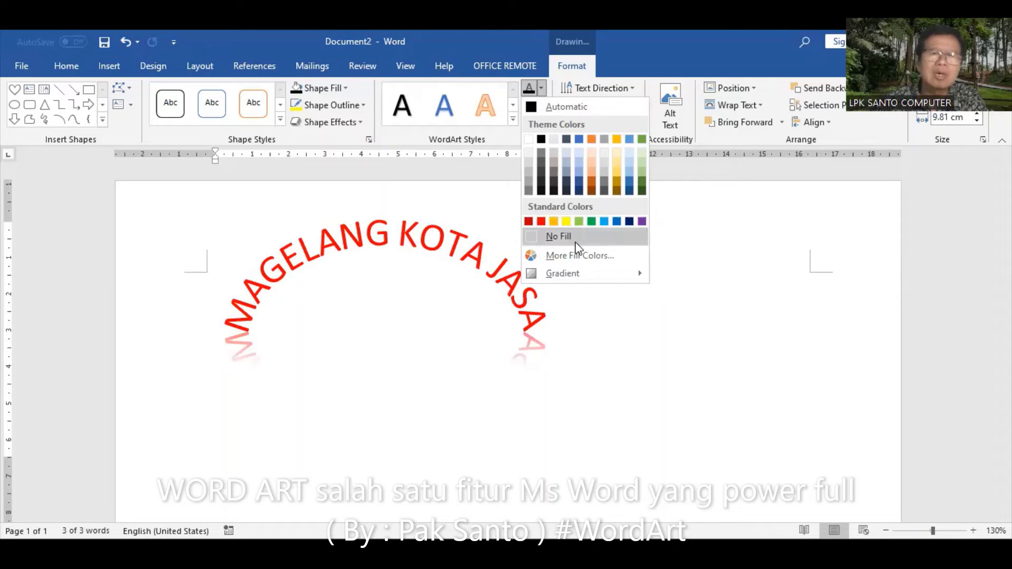
mouse_move(562, 273)
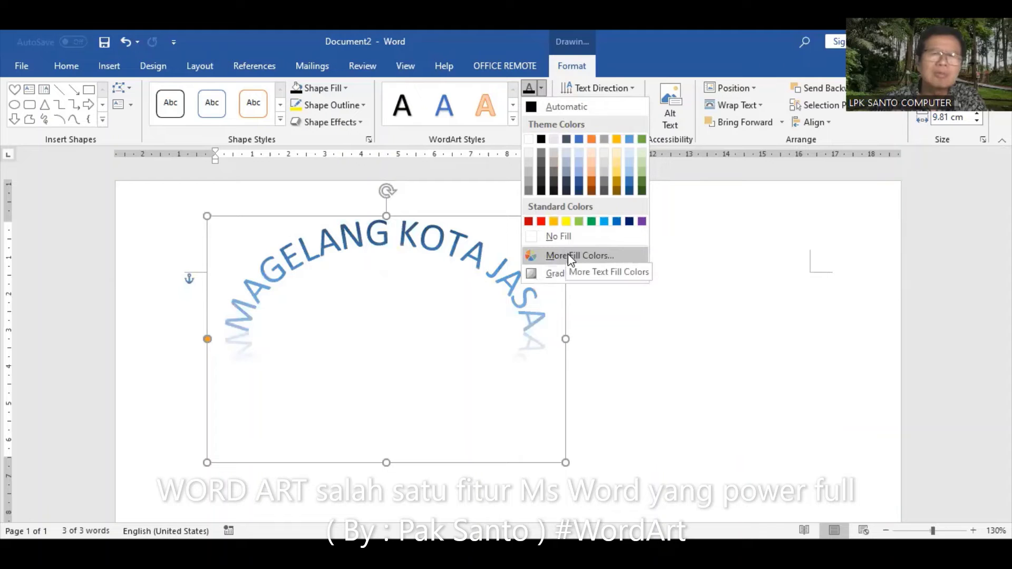
left_click(568, 255)
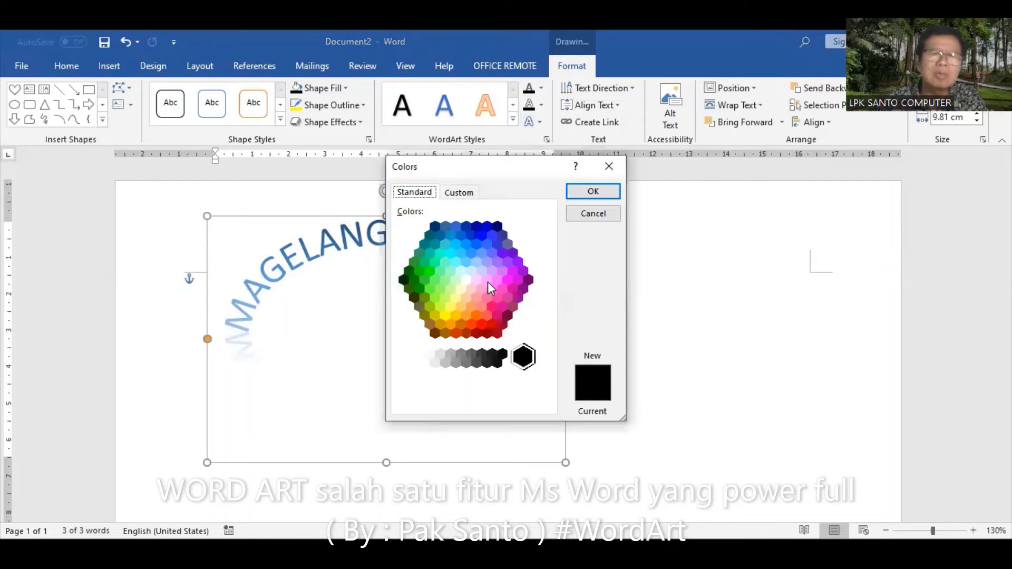
left_click(485, 280)
left_click(507, 279)
left_click(592, 190)
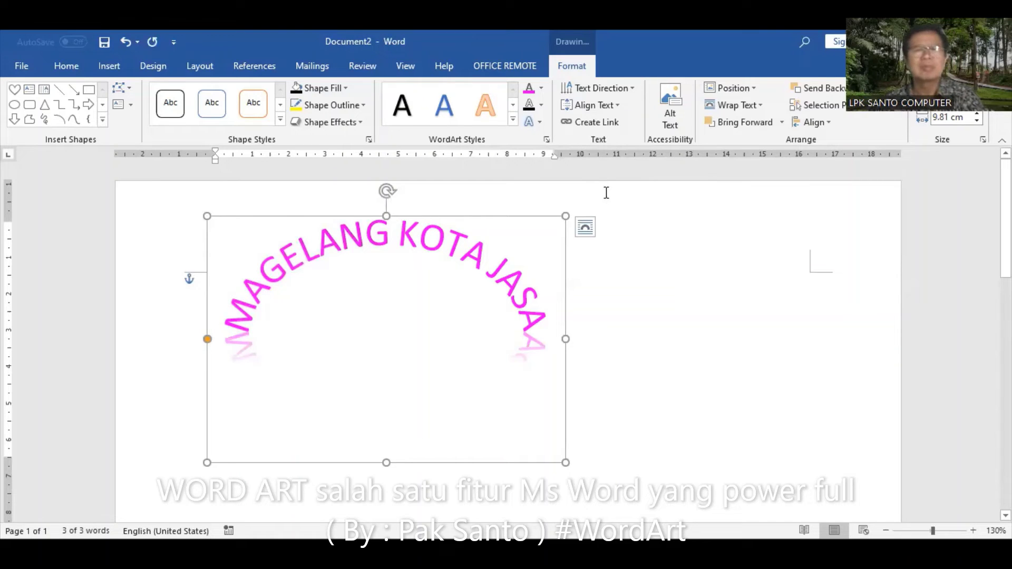
left_click(538, 121)
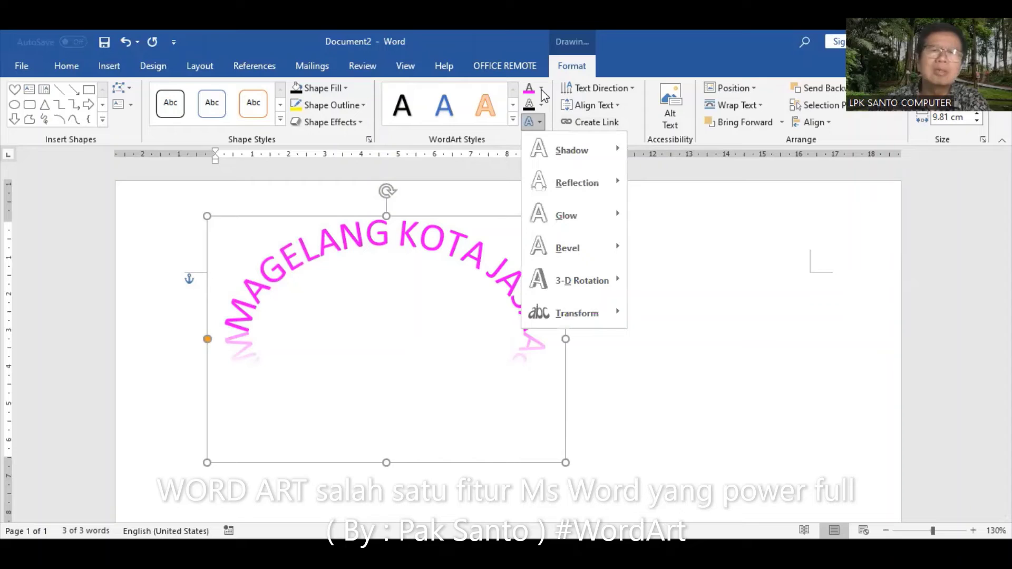
left_click(542, 88)
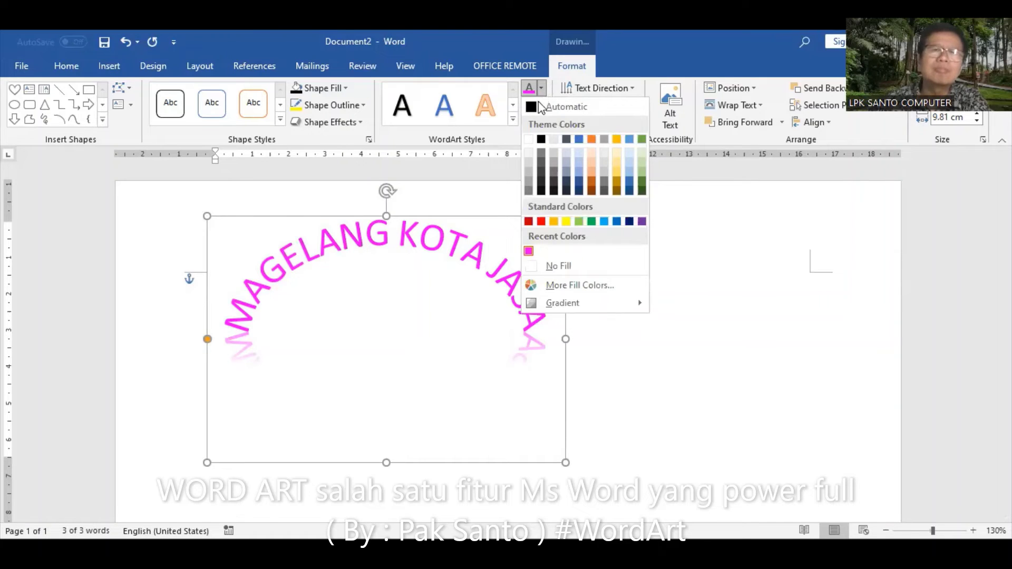
left_click(495, 292)
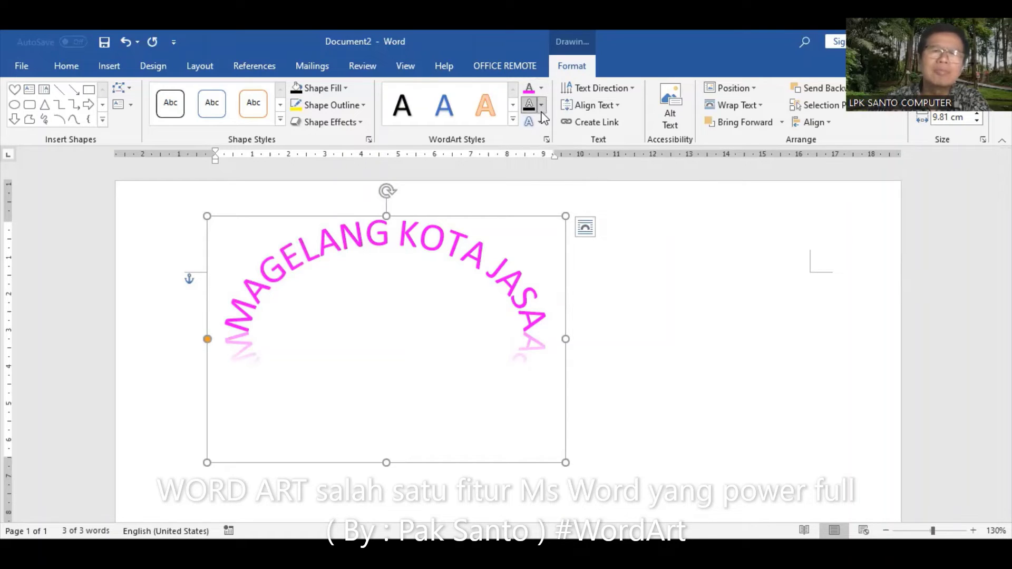
- Give the arched letters a thicker green text outline, leaving the pink fill unchanged
left_click(541, 112)
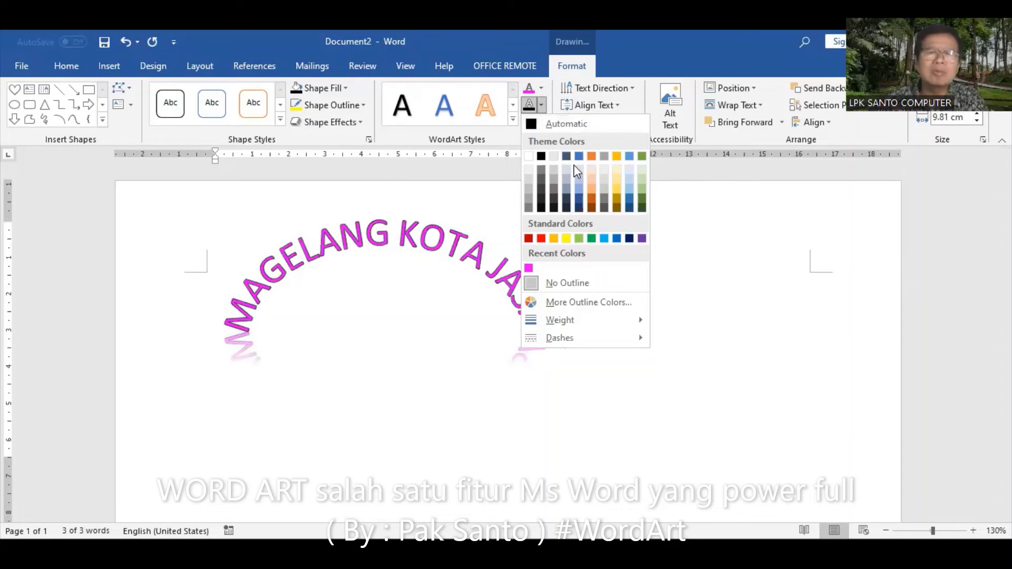
left_click(590, 238)
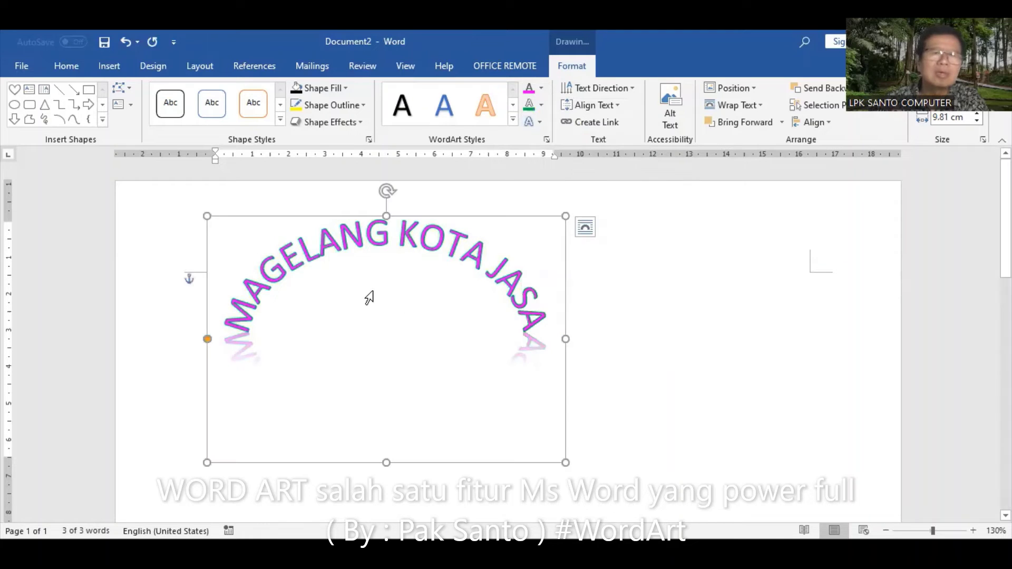
left_click(543, 107)
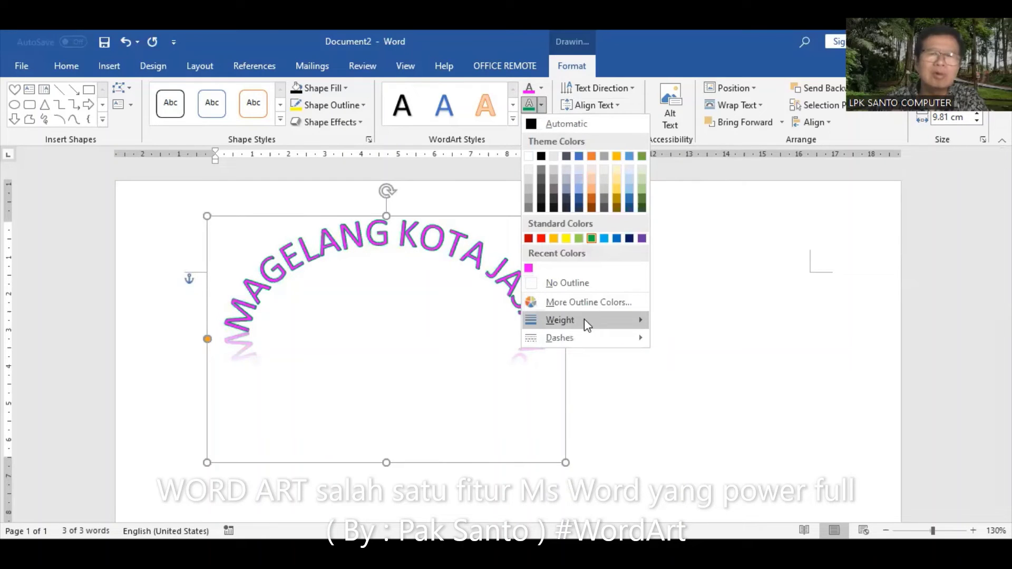
mouse_move(560, 320)
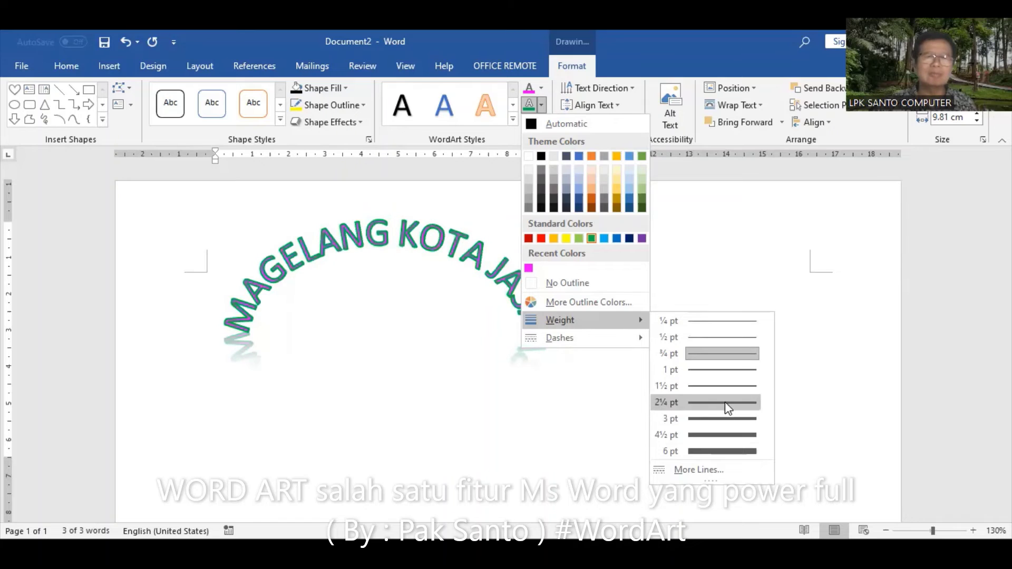
left_click(725, 370)
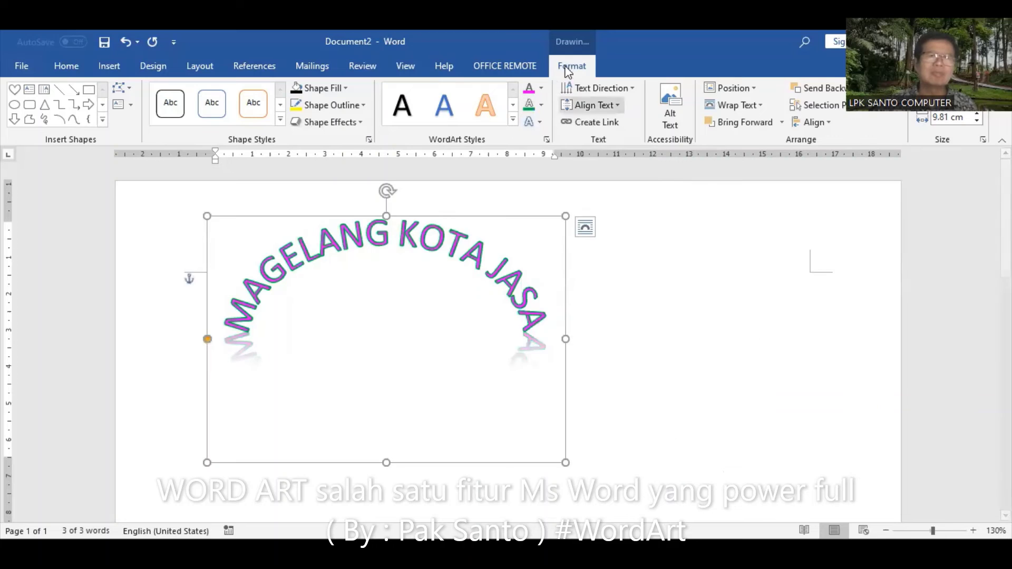
left_click(543, 88)
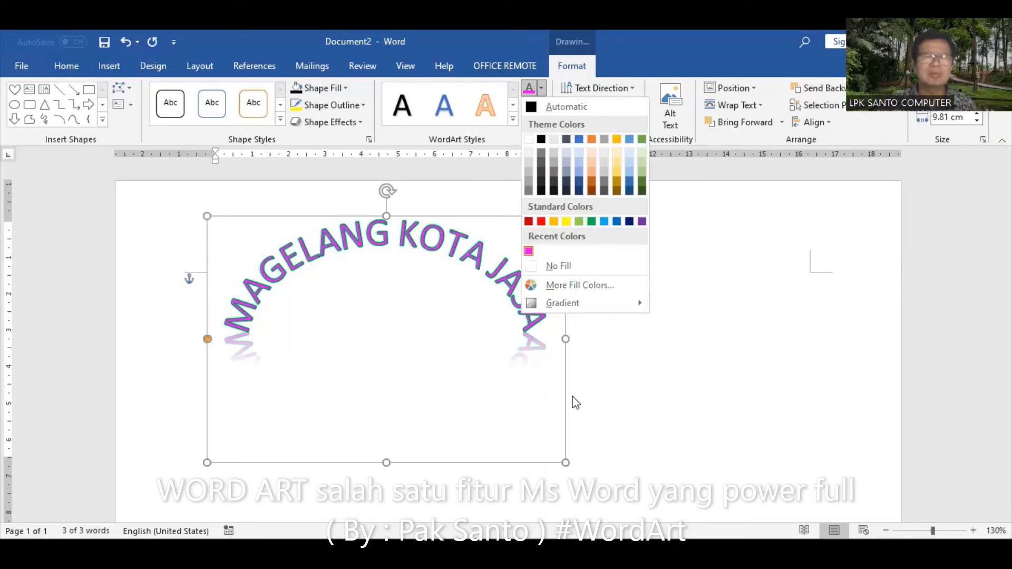
left_click(662, 406)
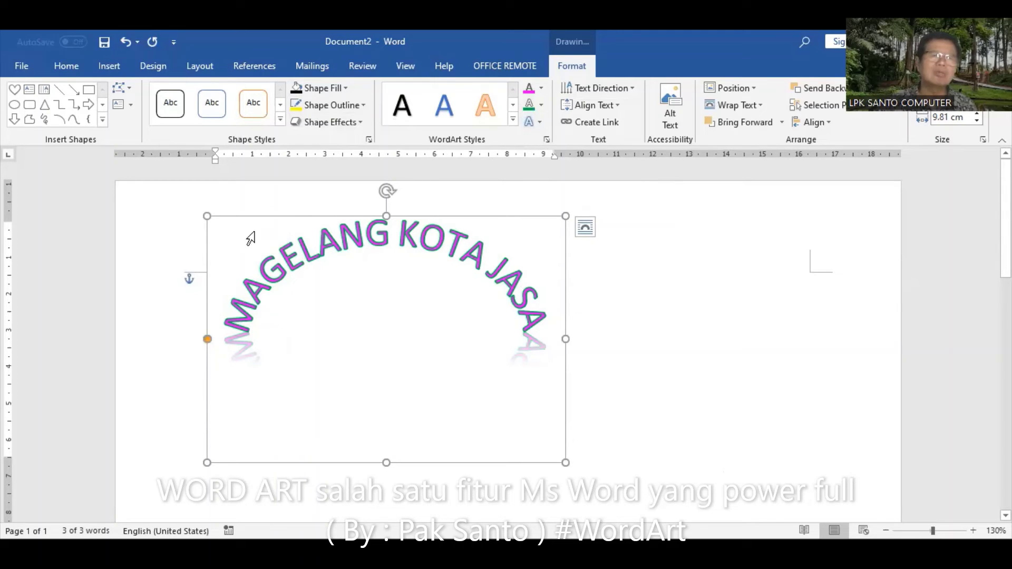
- Fill the WordArt box light gold and give it a 6 pt red border
left_click(347, 90)
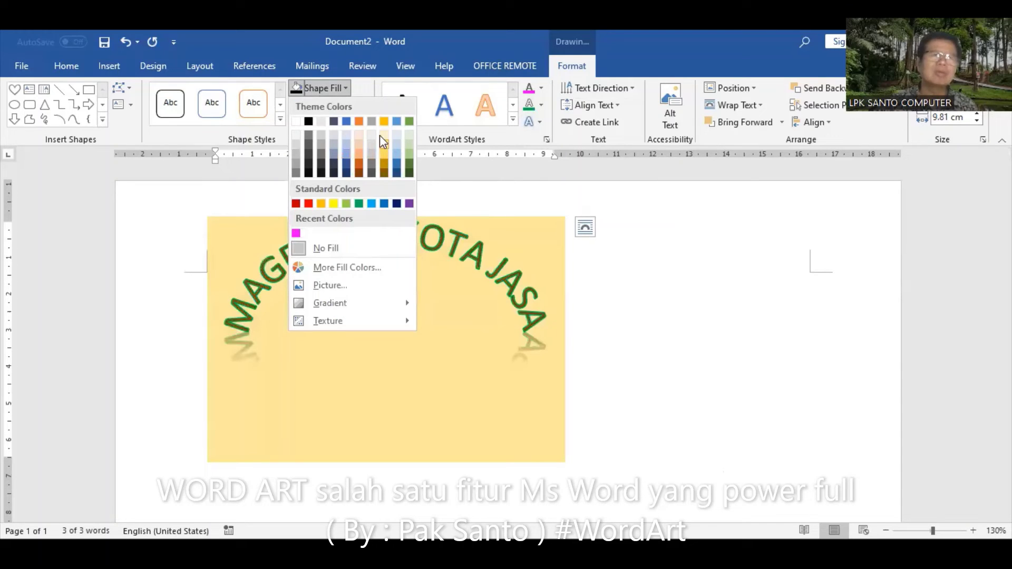
left_click(380, 135)
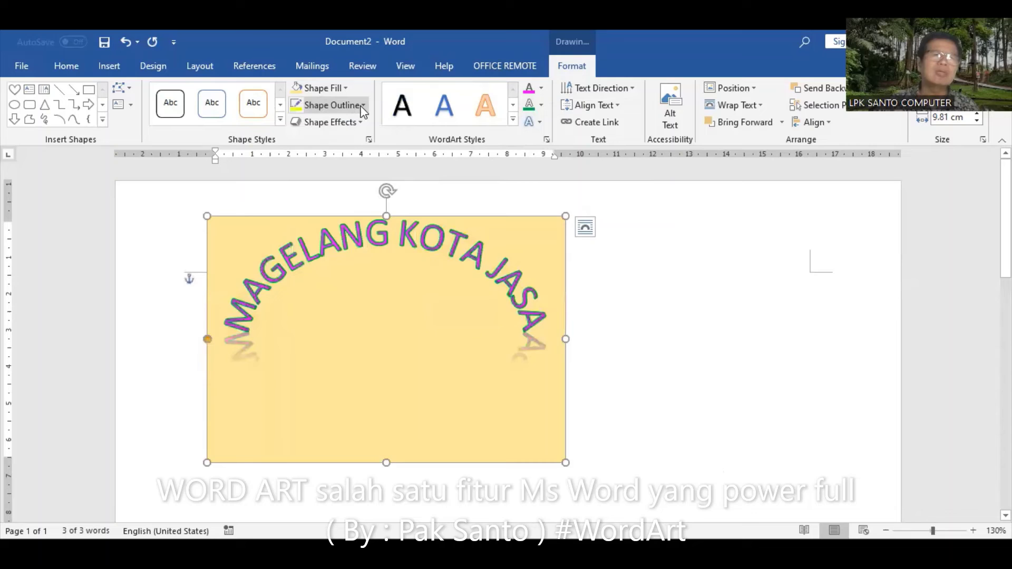
left_click(363, 105)
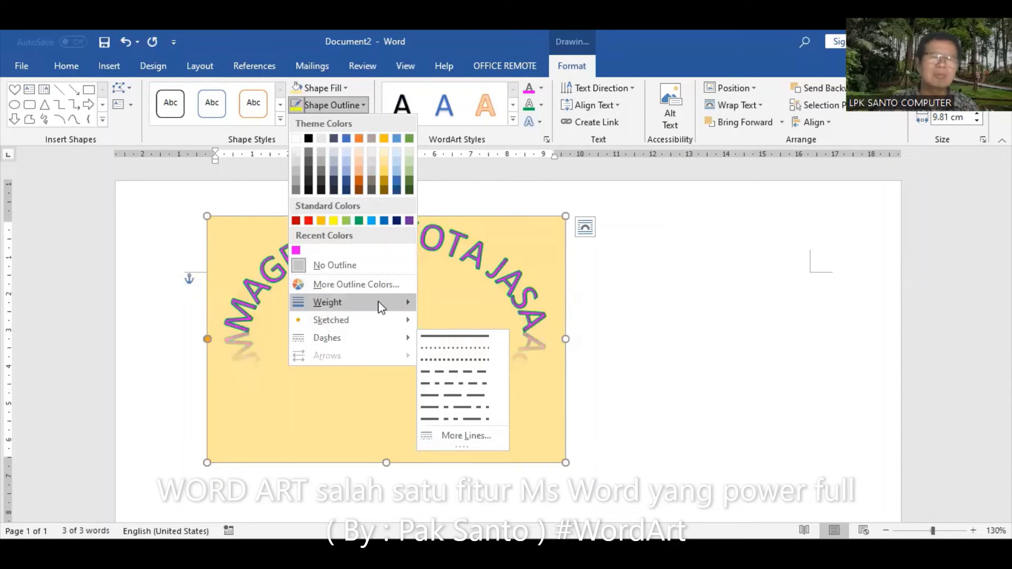
mouse_move(328, 302)
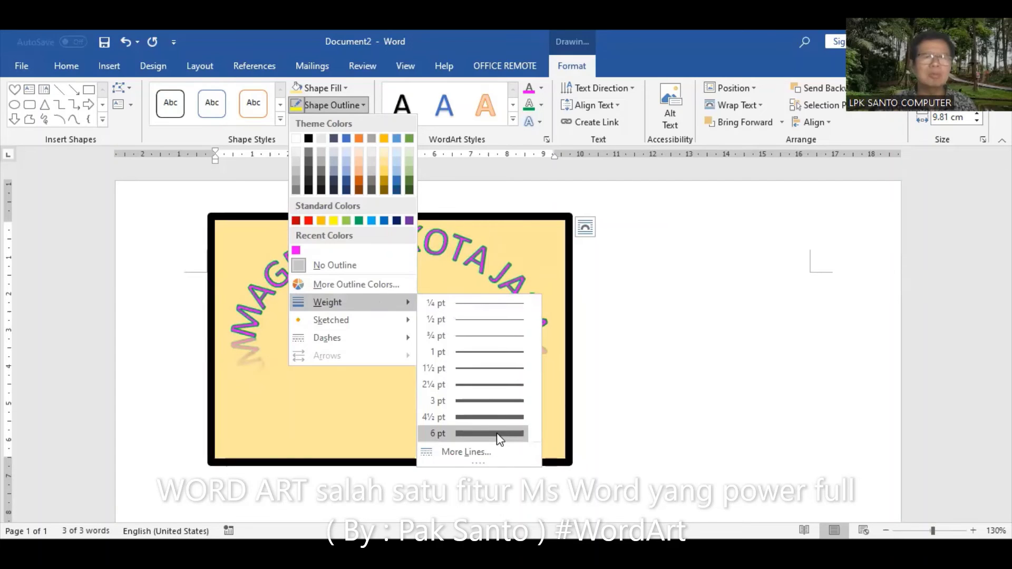
left_click(490, 434)
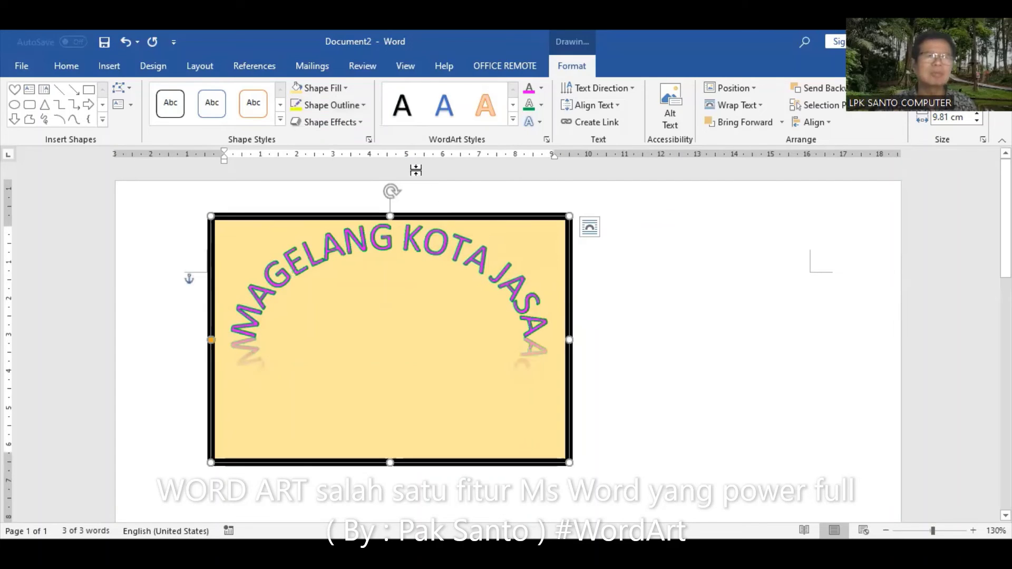
left_click(363, 105)
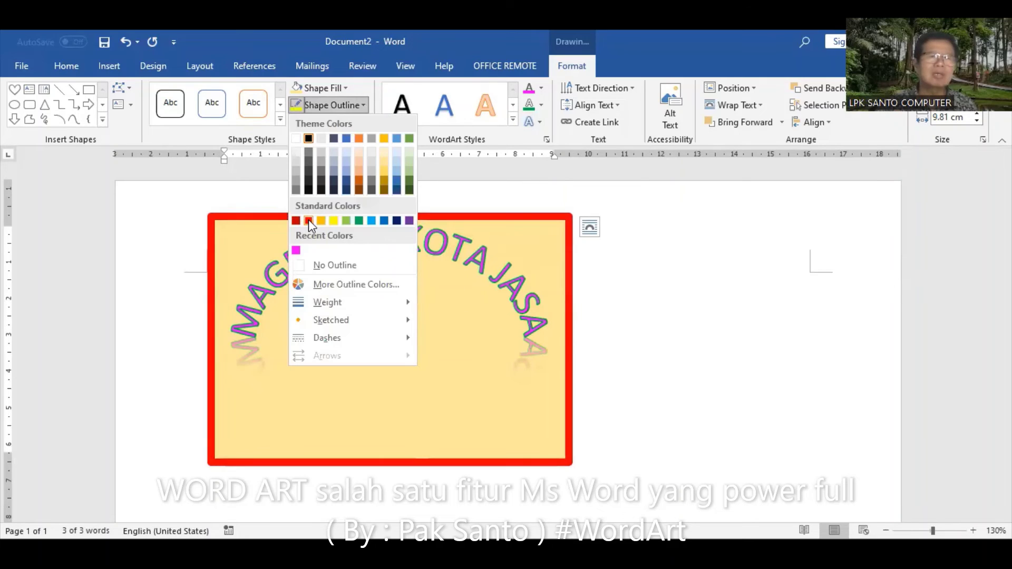
left_click(308, 219)
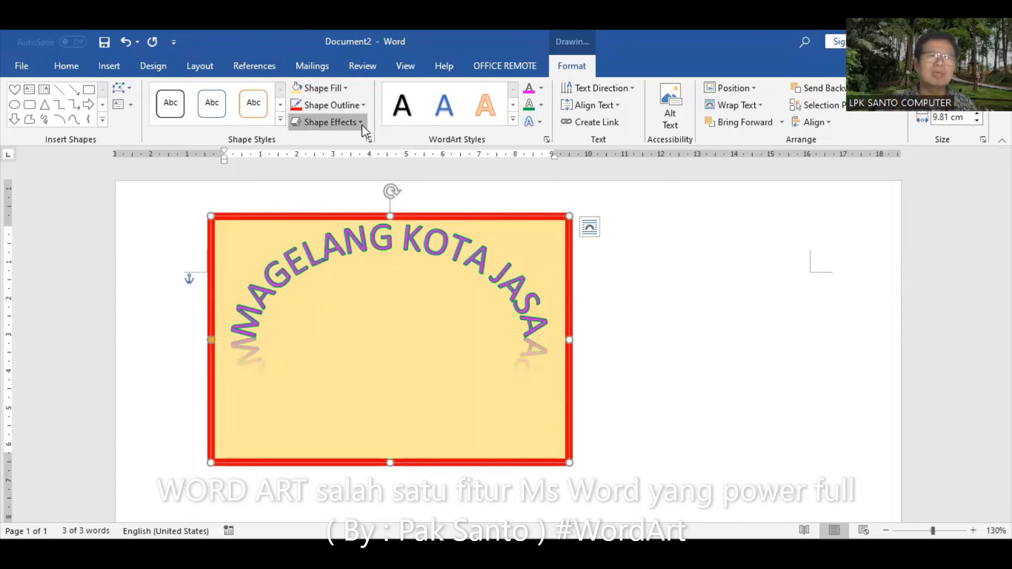
left_click(361, 123)
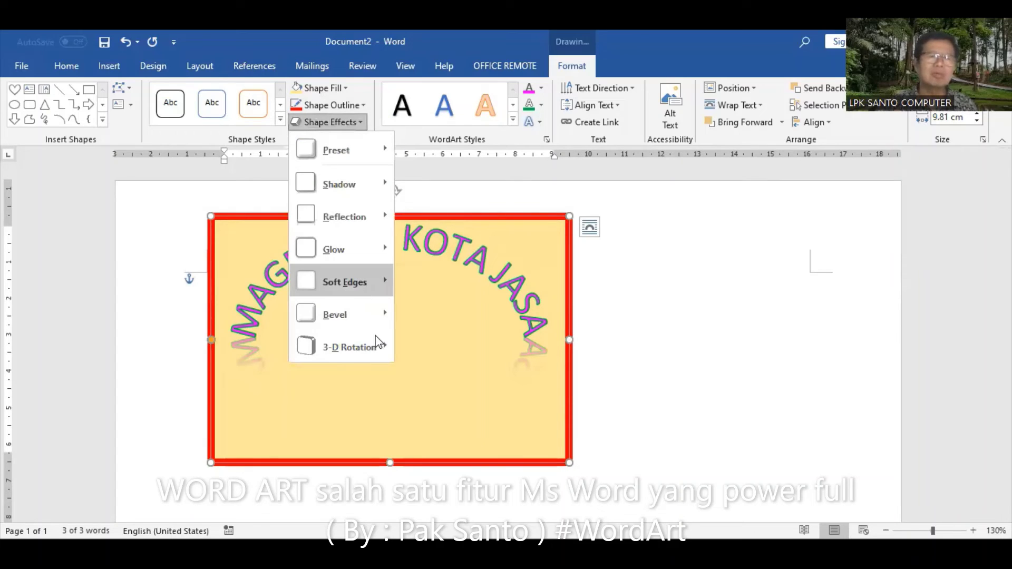
left_click(374, 349)
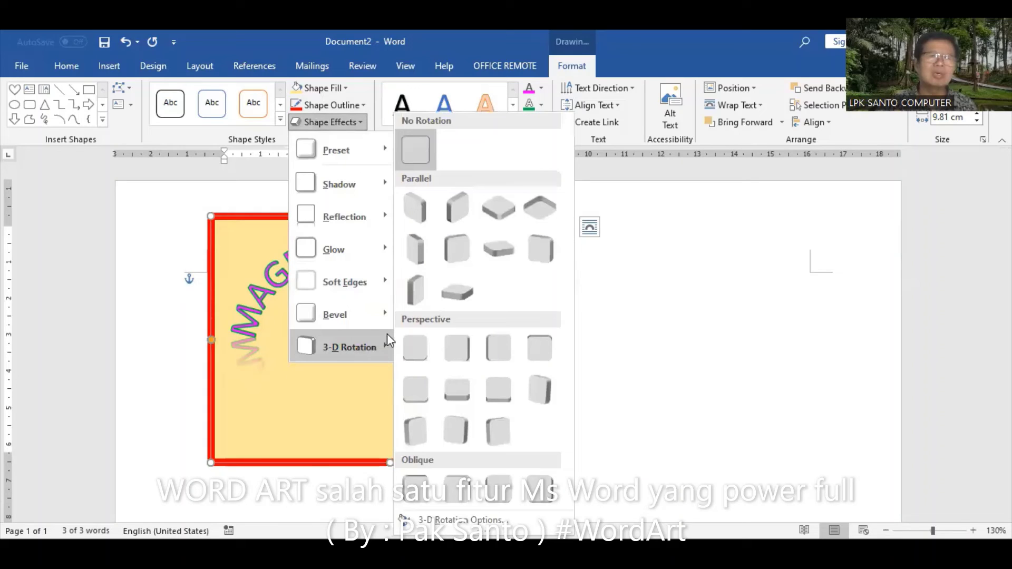
left_click(371, 182)
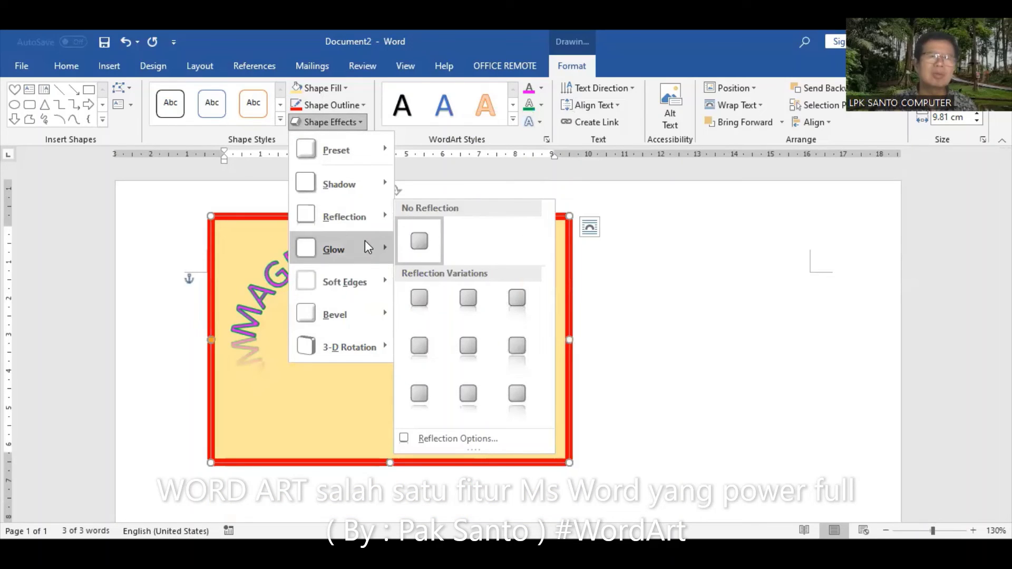
mouse_move(345, 282)
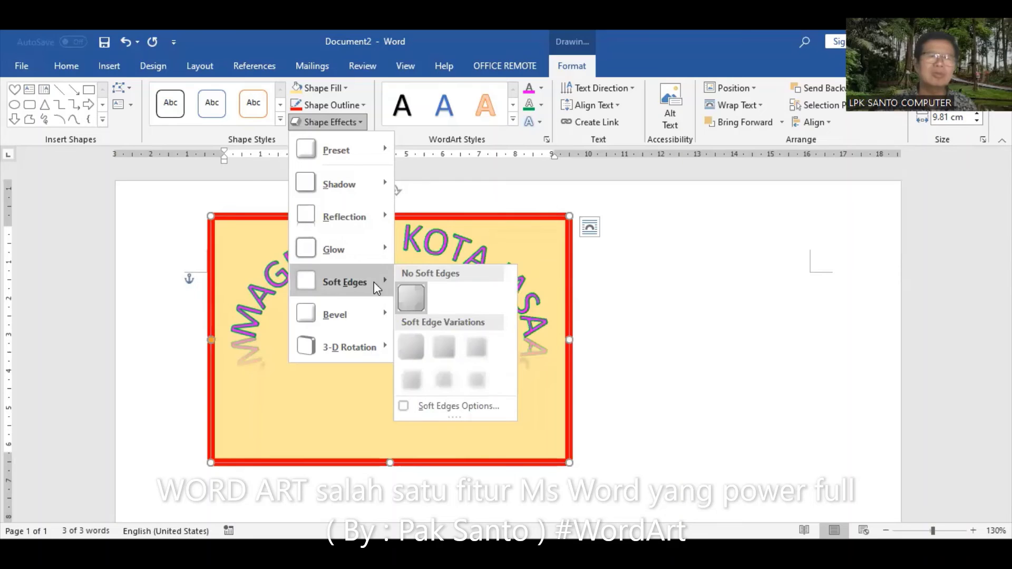
left_click(418, 307)
left_click(645, 301)
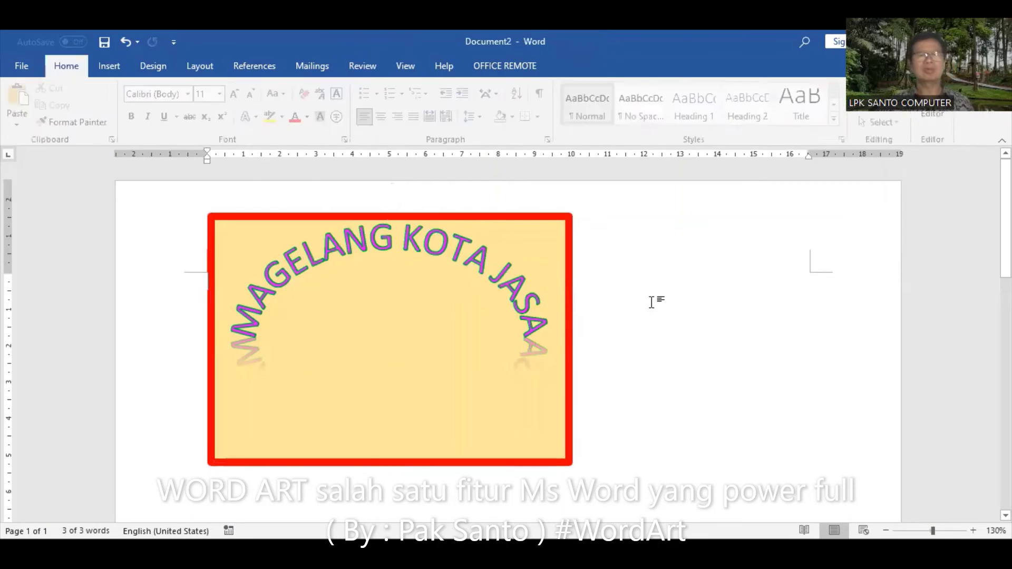